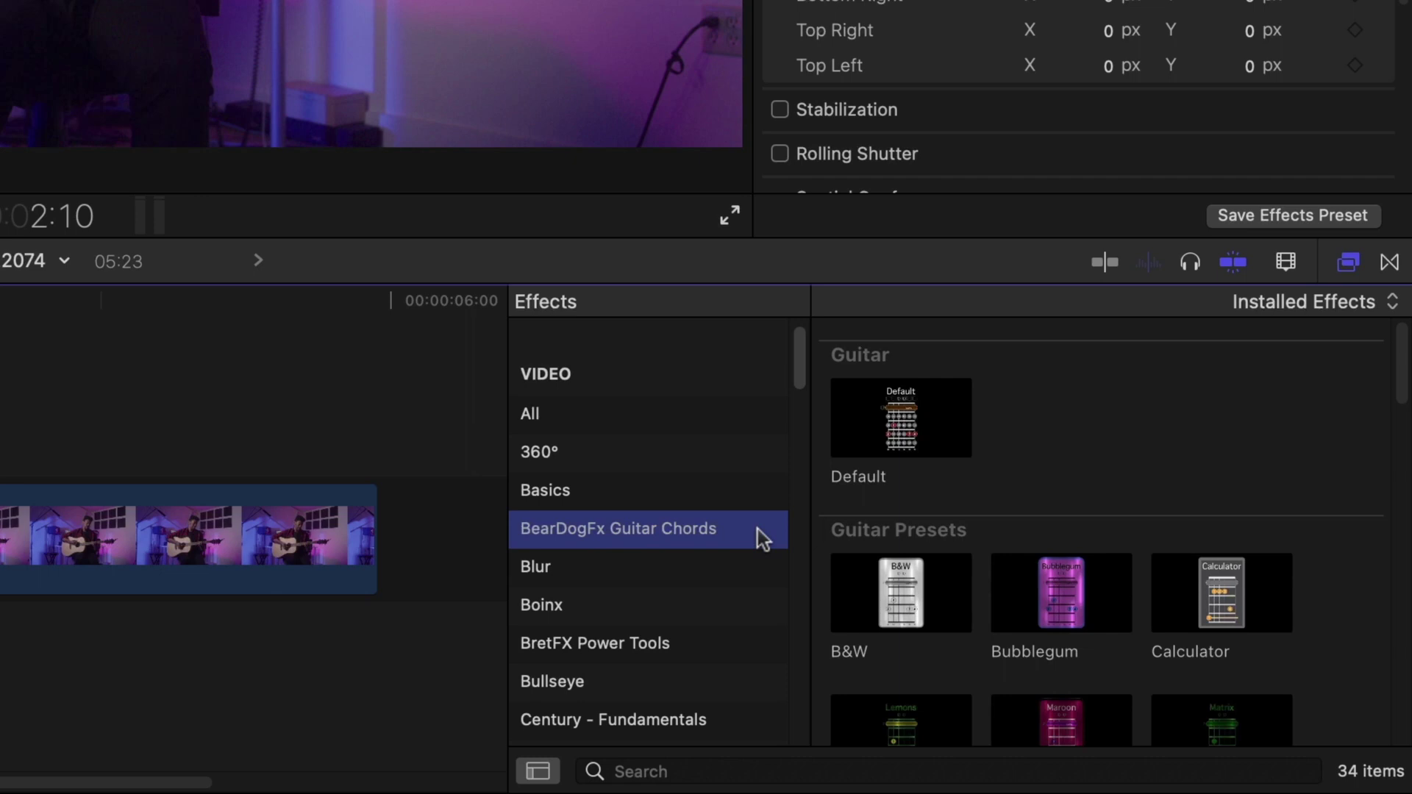
# Apply the Guitar Default chord effect directly to the guitar clip, then undo it
pyautogui.click(539, 770)
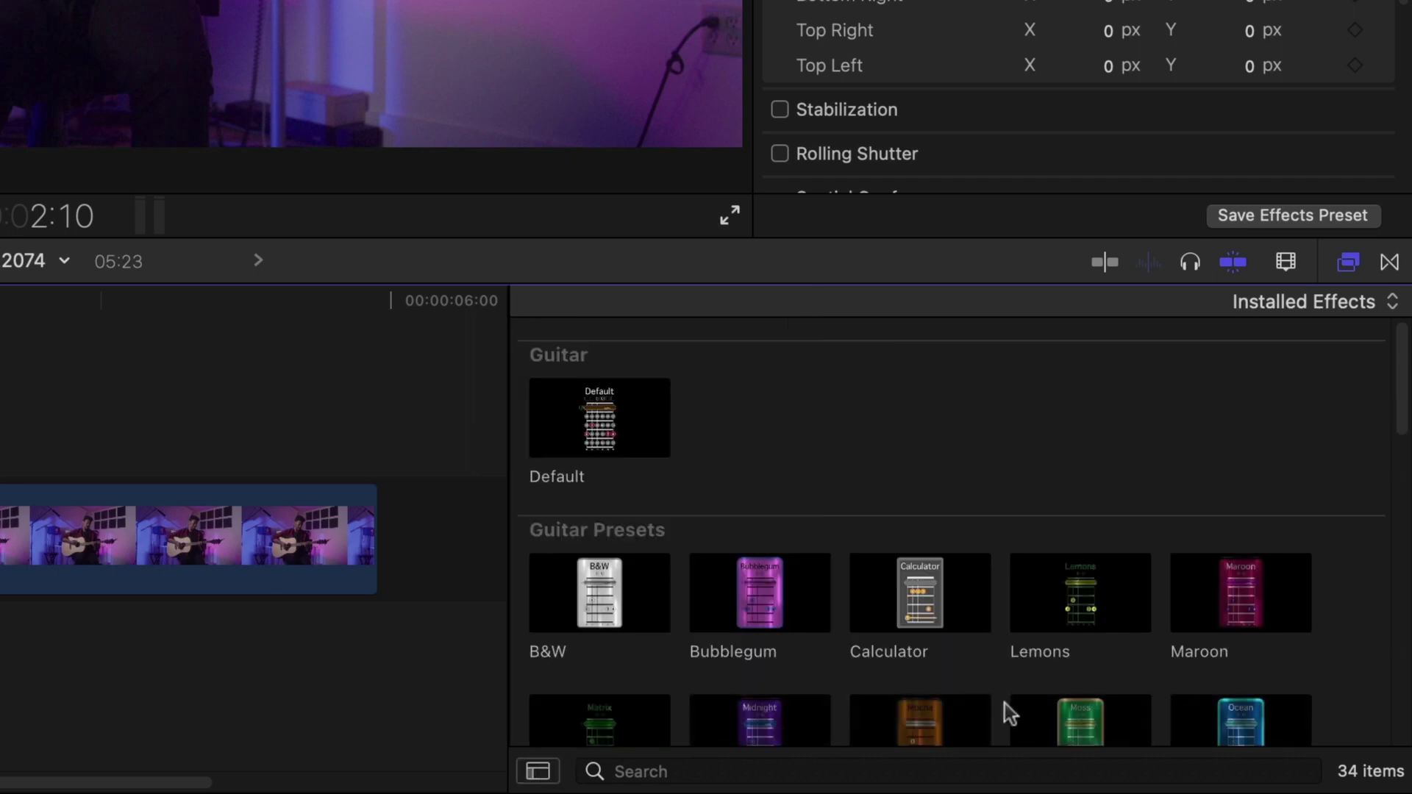
pyautogui.moveTo(1402, 410); pyautogui.dragTo(1408, 609)
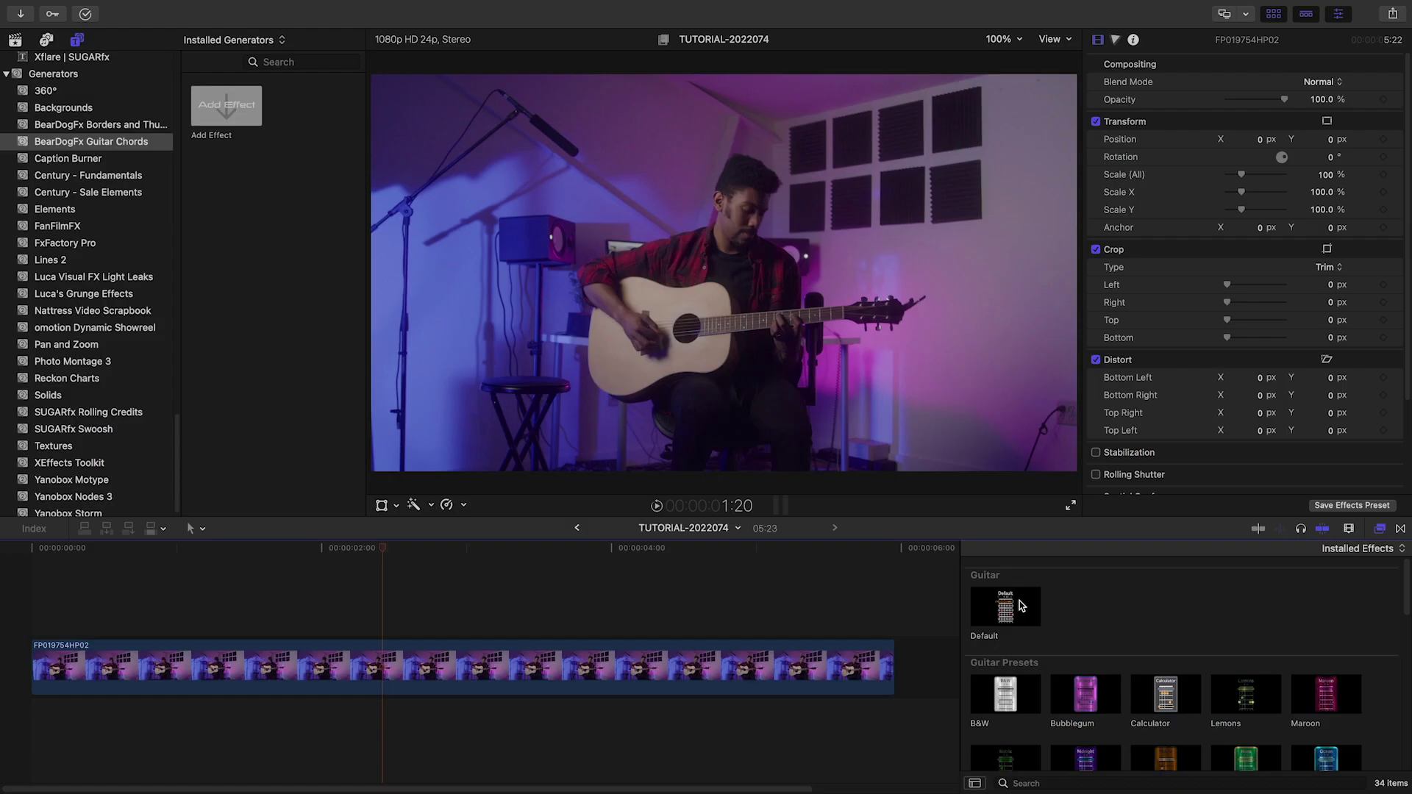
pyautogui.moveTo(1019, 602); pyautogui.dragTo(546, 667)
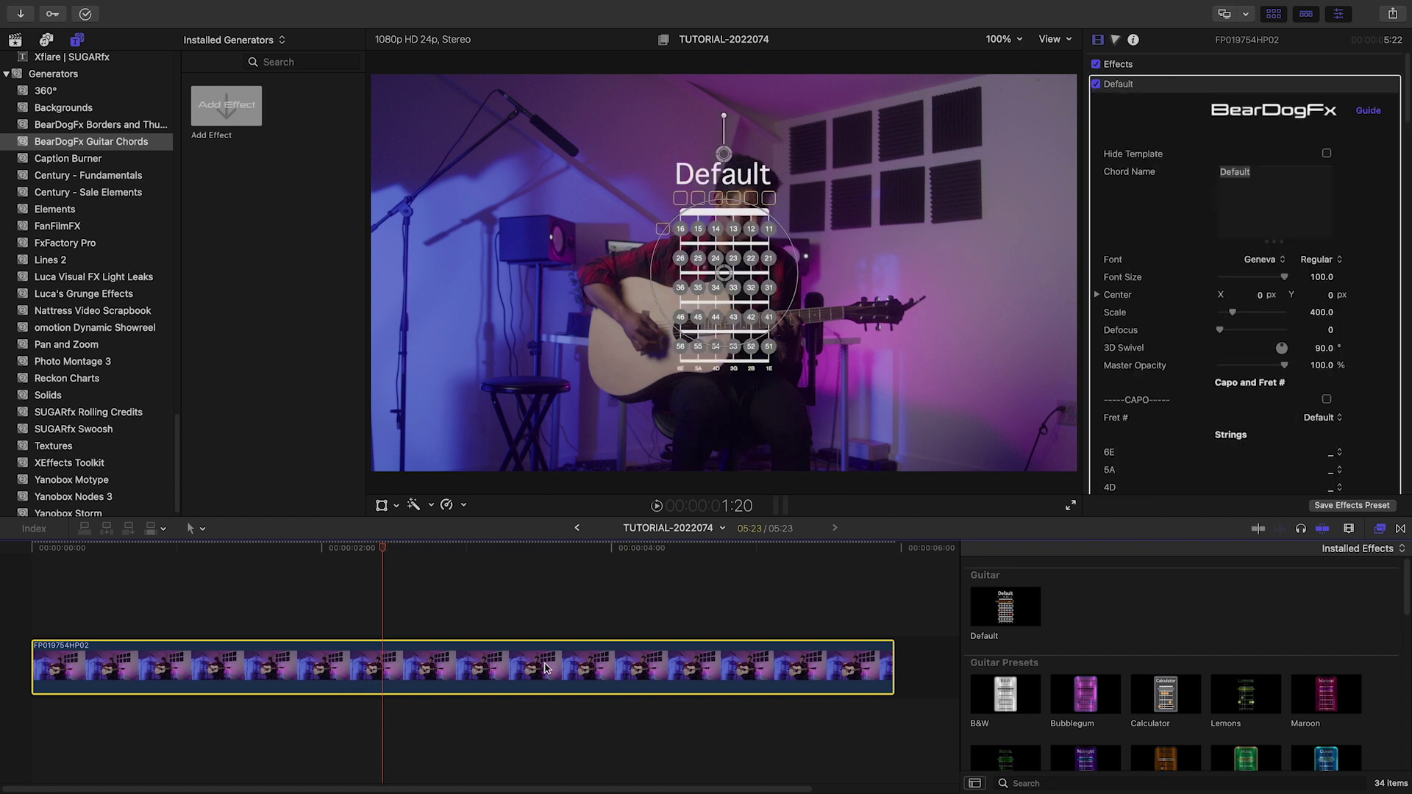
pyautogui.press('super+z')
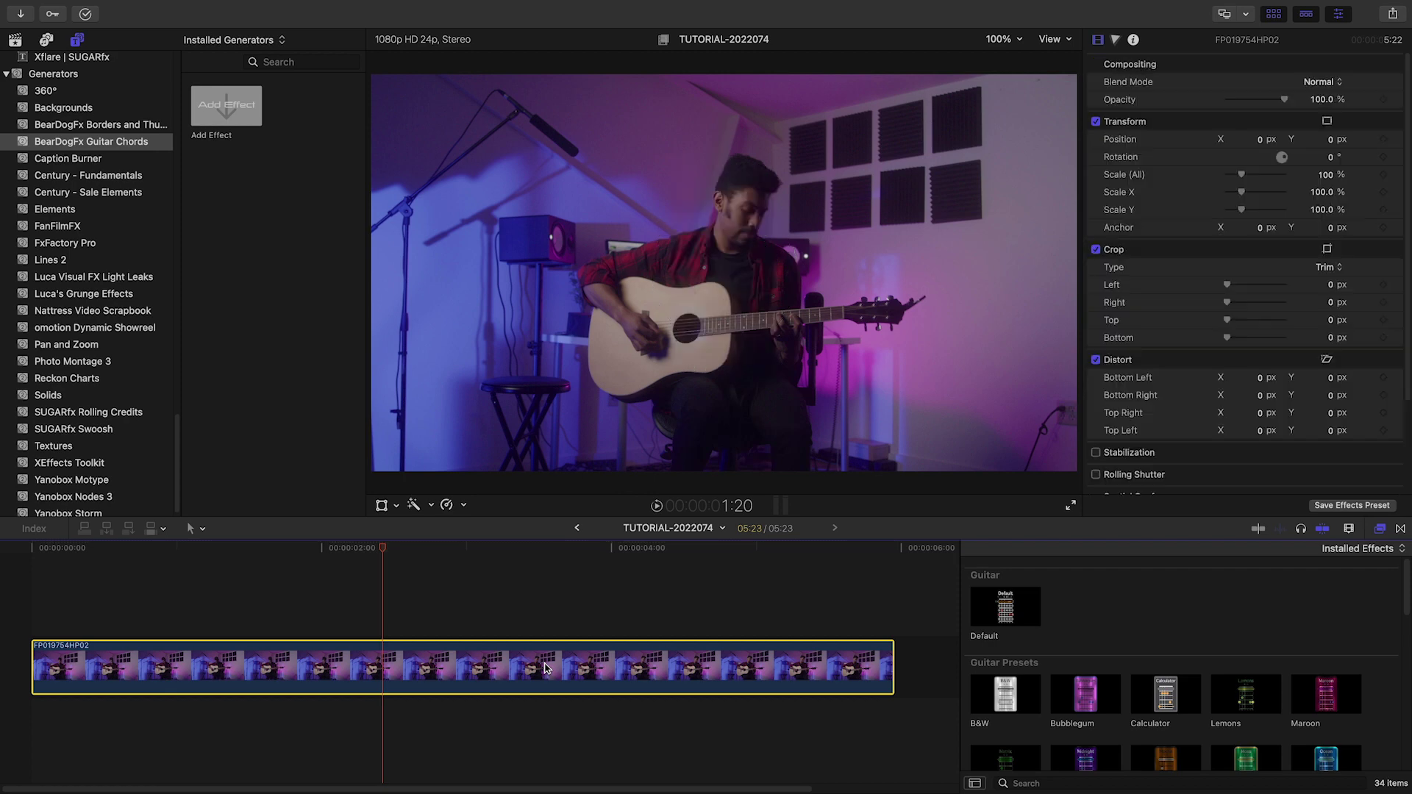
# Connect the BearDogFx Add Effect generator above the guitar clip and apply Guitar Default to it
pyautogui.click(143, 142)
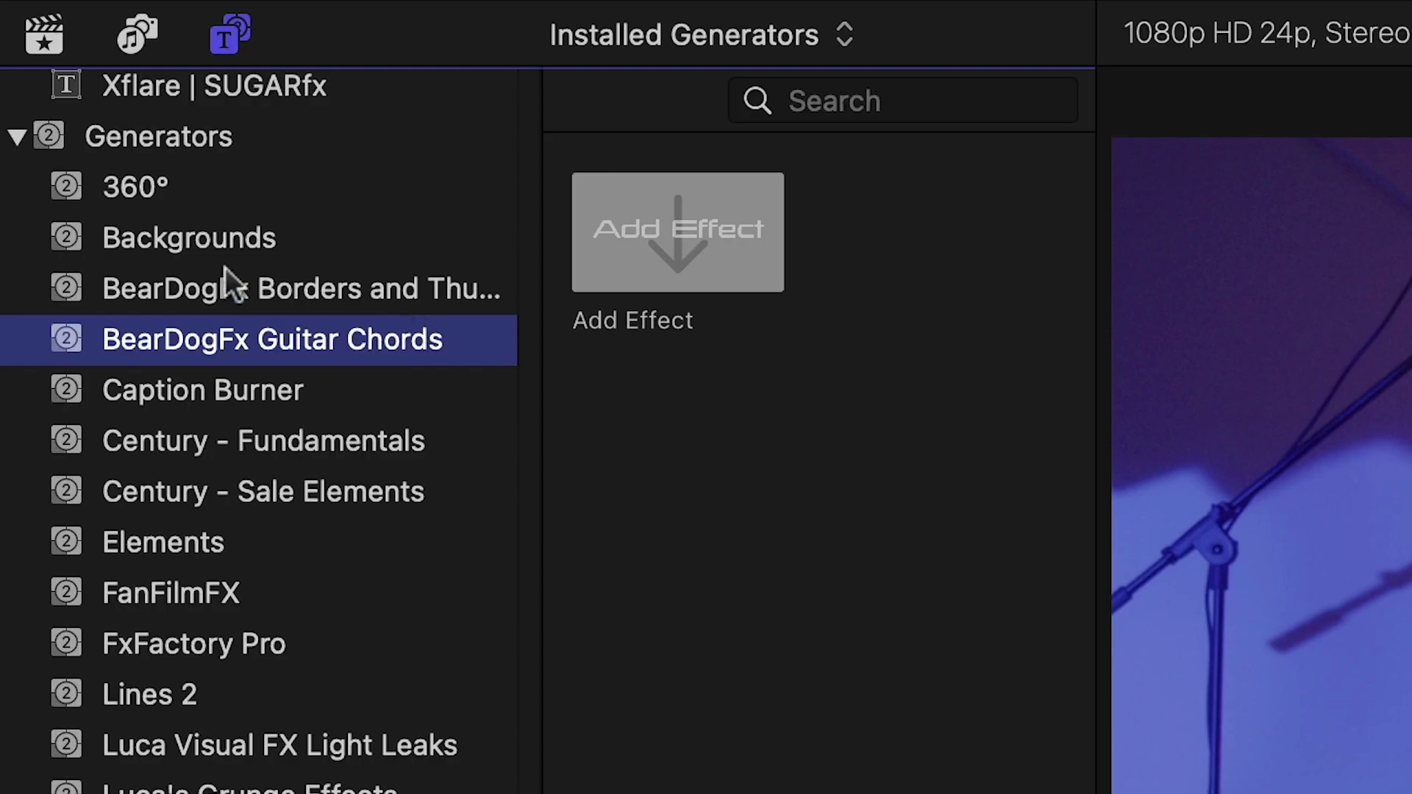
pyautogui.click(223, 22)
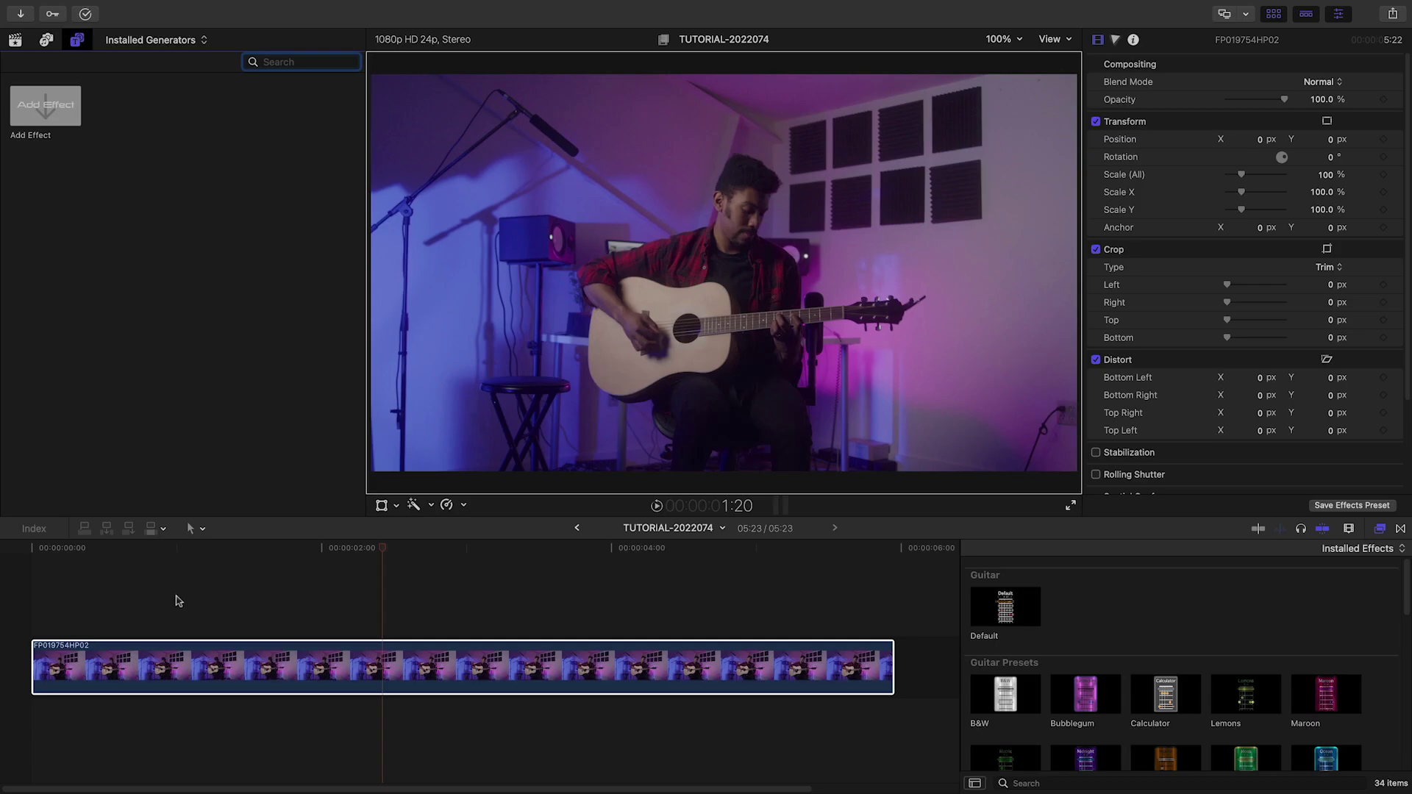
pyautogui.moveTo(46, 105); pyautogui.dragTo(176, 597)
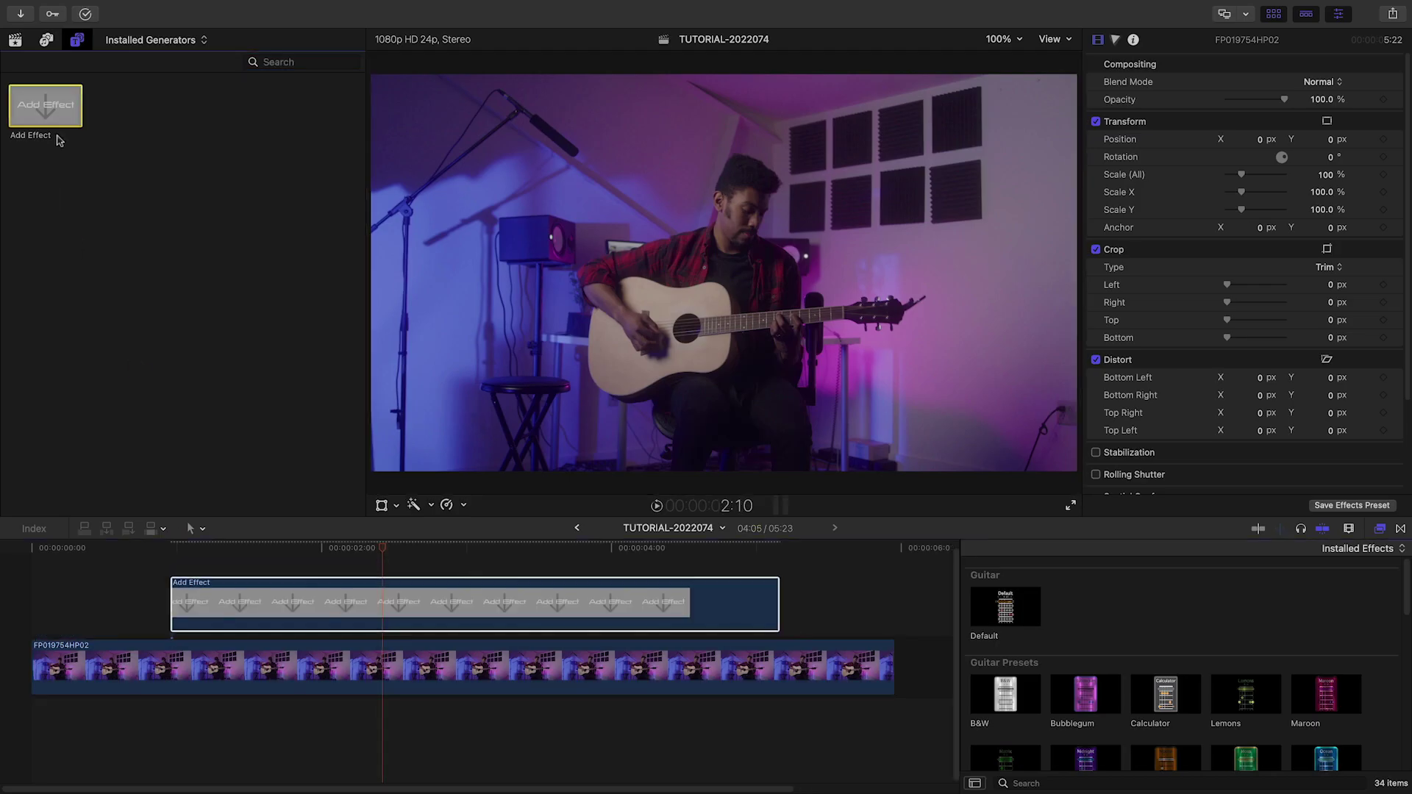
pyautogui.moveTo(111, 550); pyautogui.dragTo(105, 553)
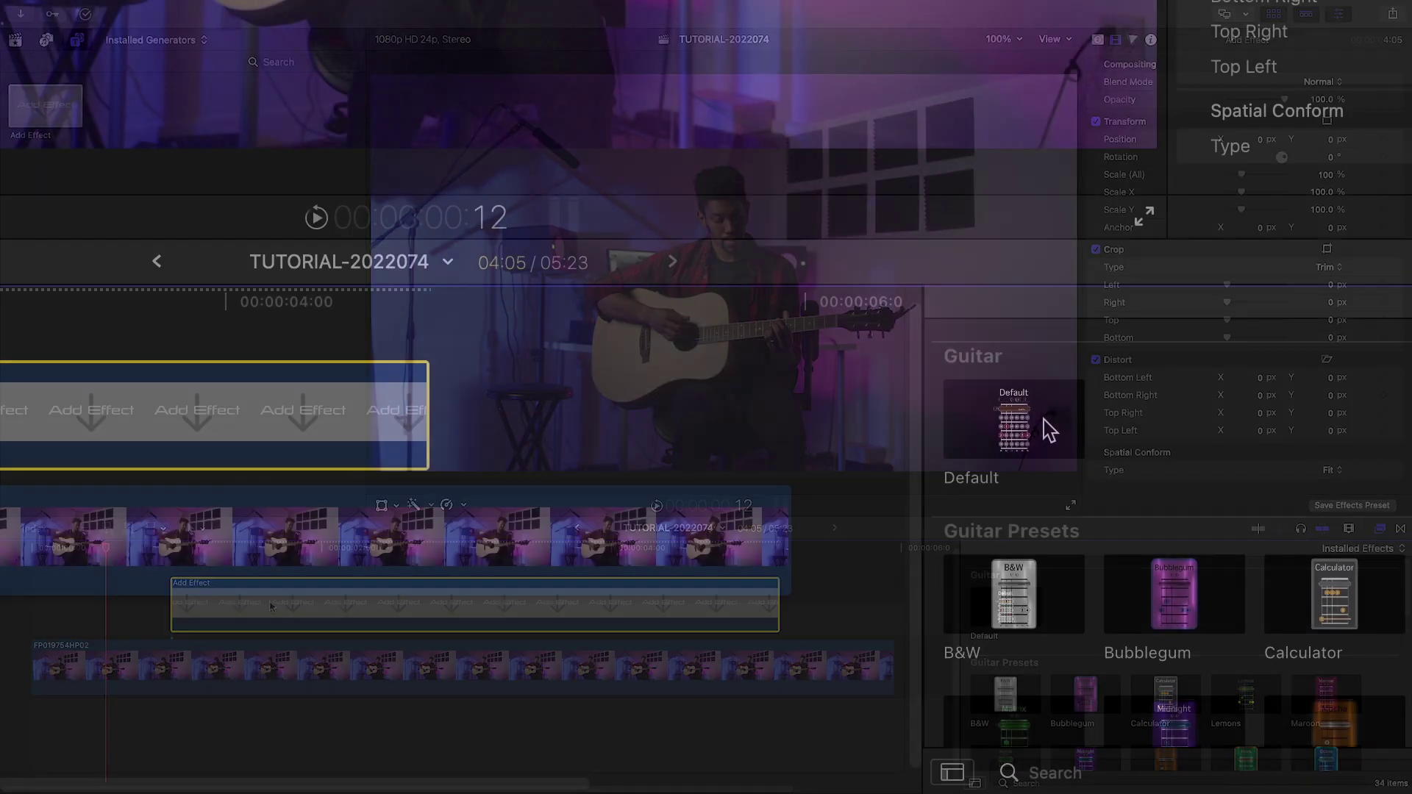
pyautogui.moveTo(1005, 606); pyautogui.dragTo(371, 609)
pyautogui.moveTo(485, 423); pyautogui.dragTo(597, 408)
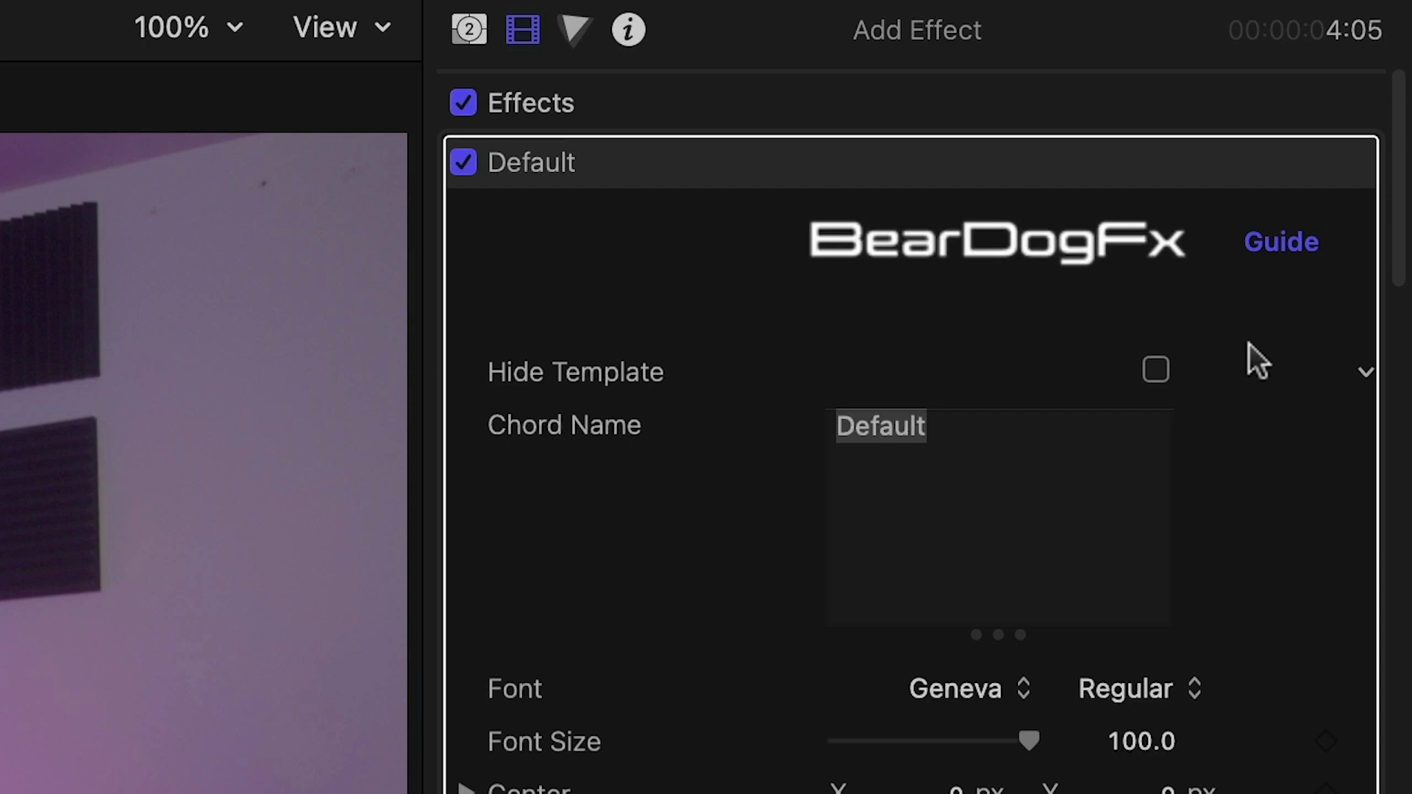
# Read the BearDogFx guide's Top of the Menu section, then move the chord diagram right
pyautogui.click(1287, 245)
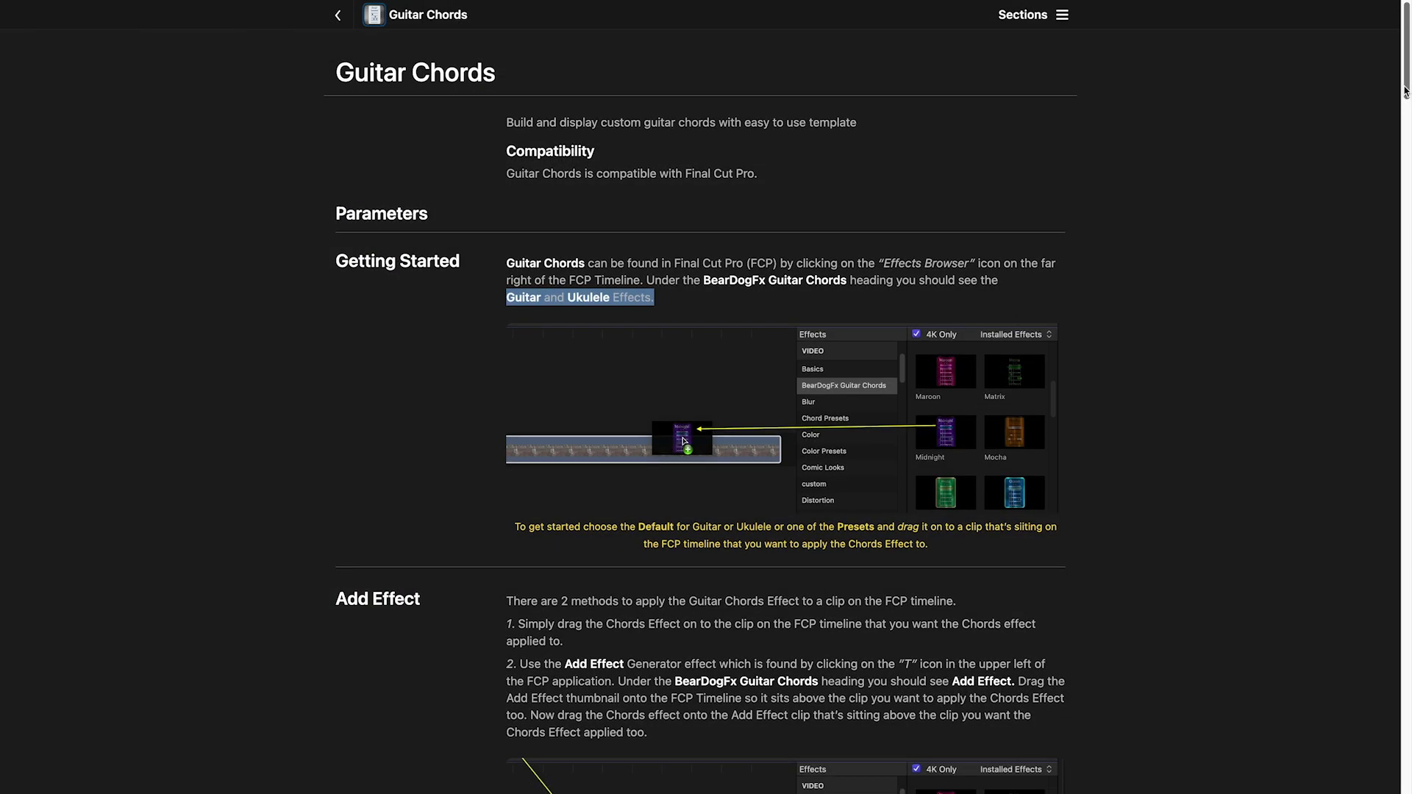
pyautogui.moveTo(1405, 91); pyautogui.dragTo(1400, 192)
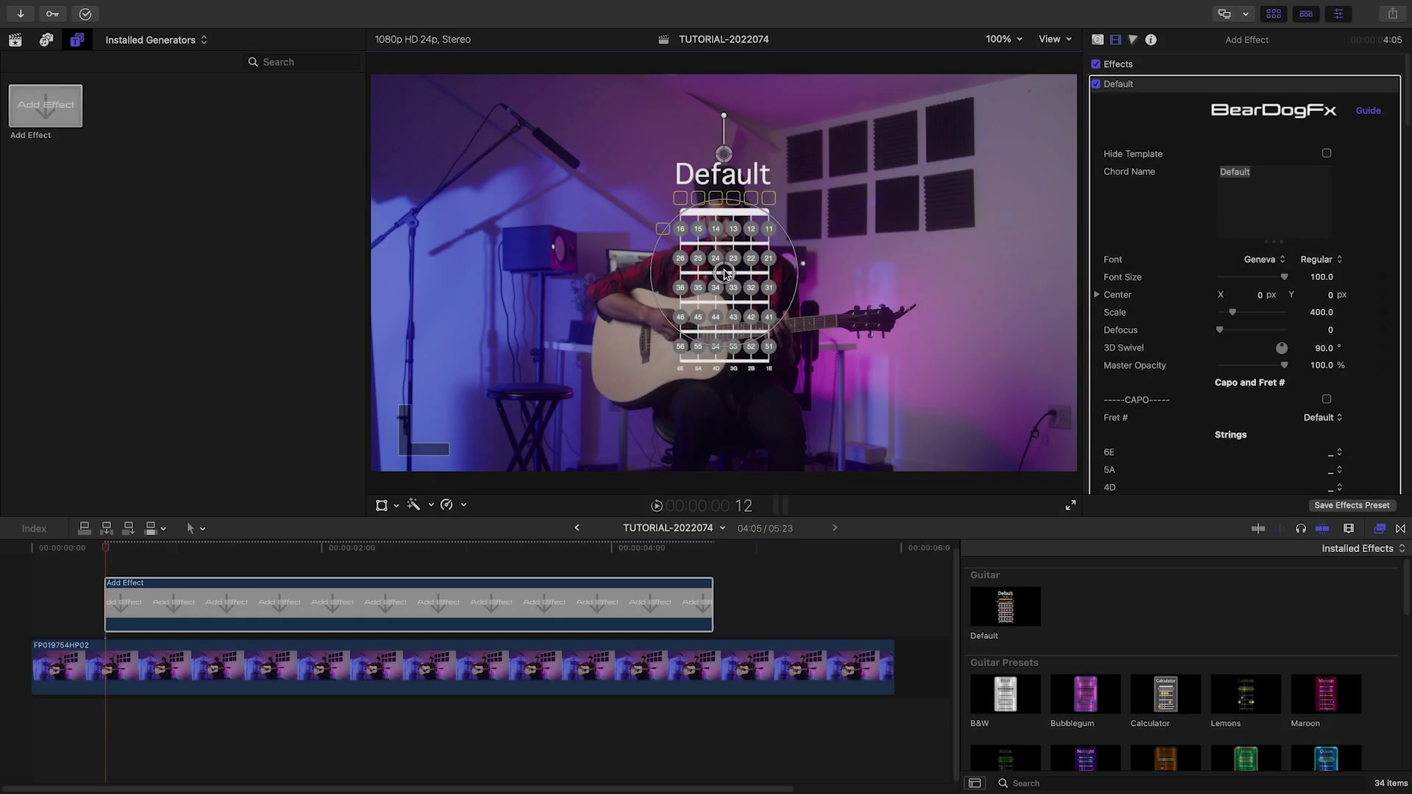
pyautogui.moveTo(724, 273); pyautogui.dragTo(982, 353)
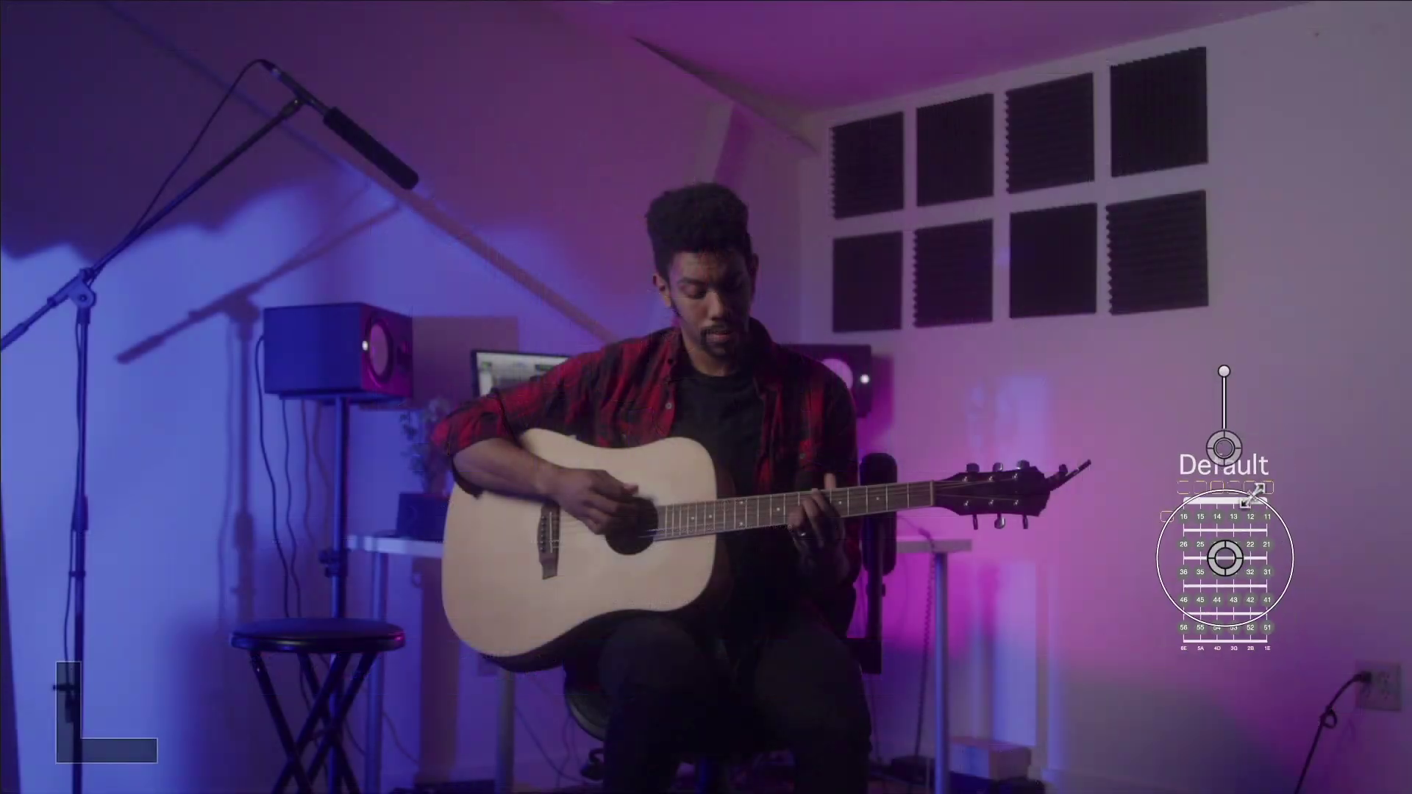
# Scale the chord diagram to 439.7 beside the guitarist, leaving Hide Template unchecked
pyautogui.moveTo(1235, 255)
pyautogui.mouseDown()
pyautogui.moveTo(1213, 259)
pyautogui.moveTo(1309, 340)
pyautogui.mouseUp()
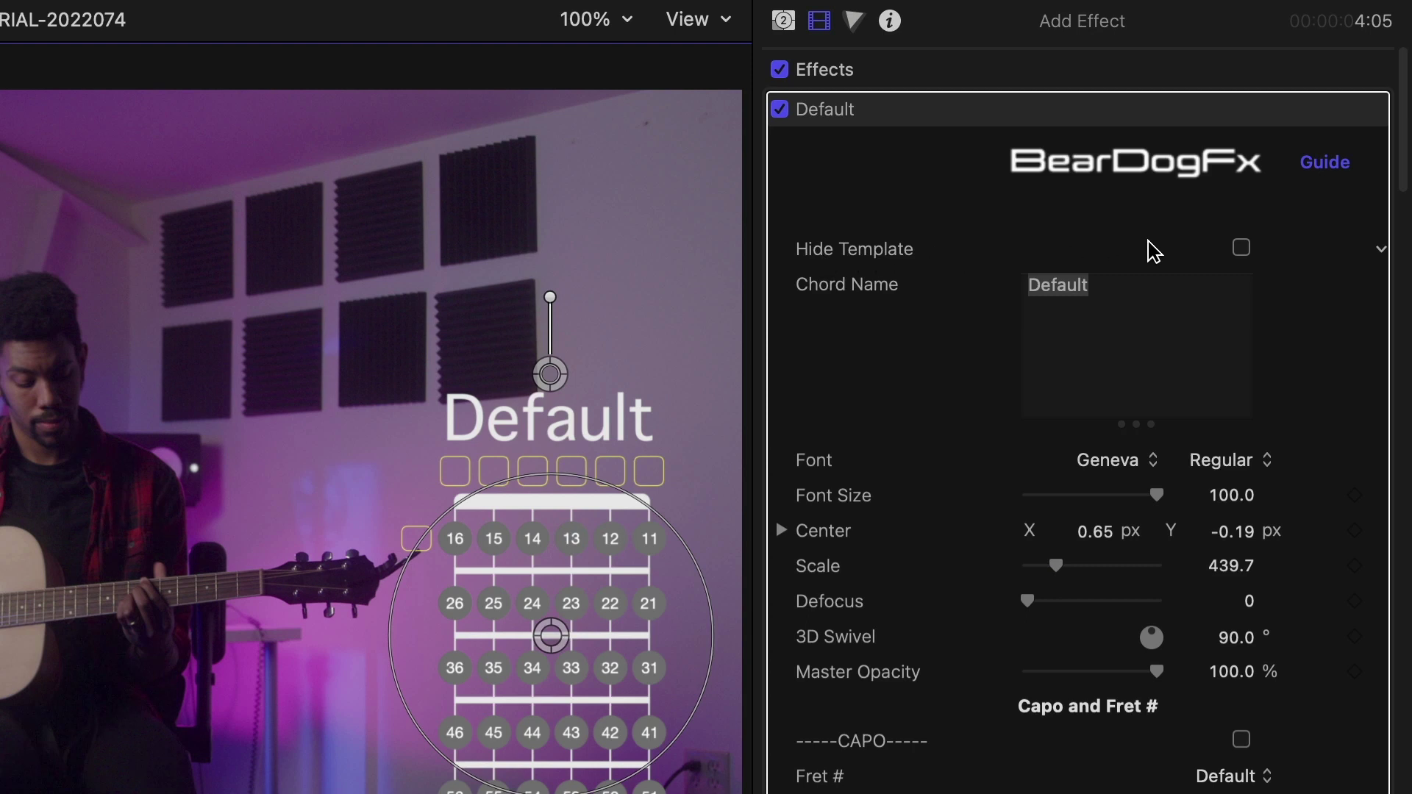
pyautogui.click(1241, 248)
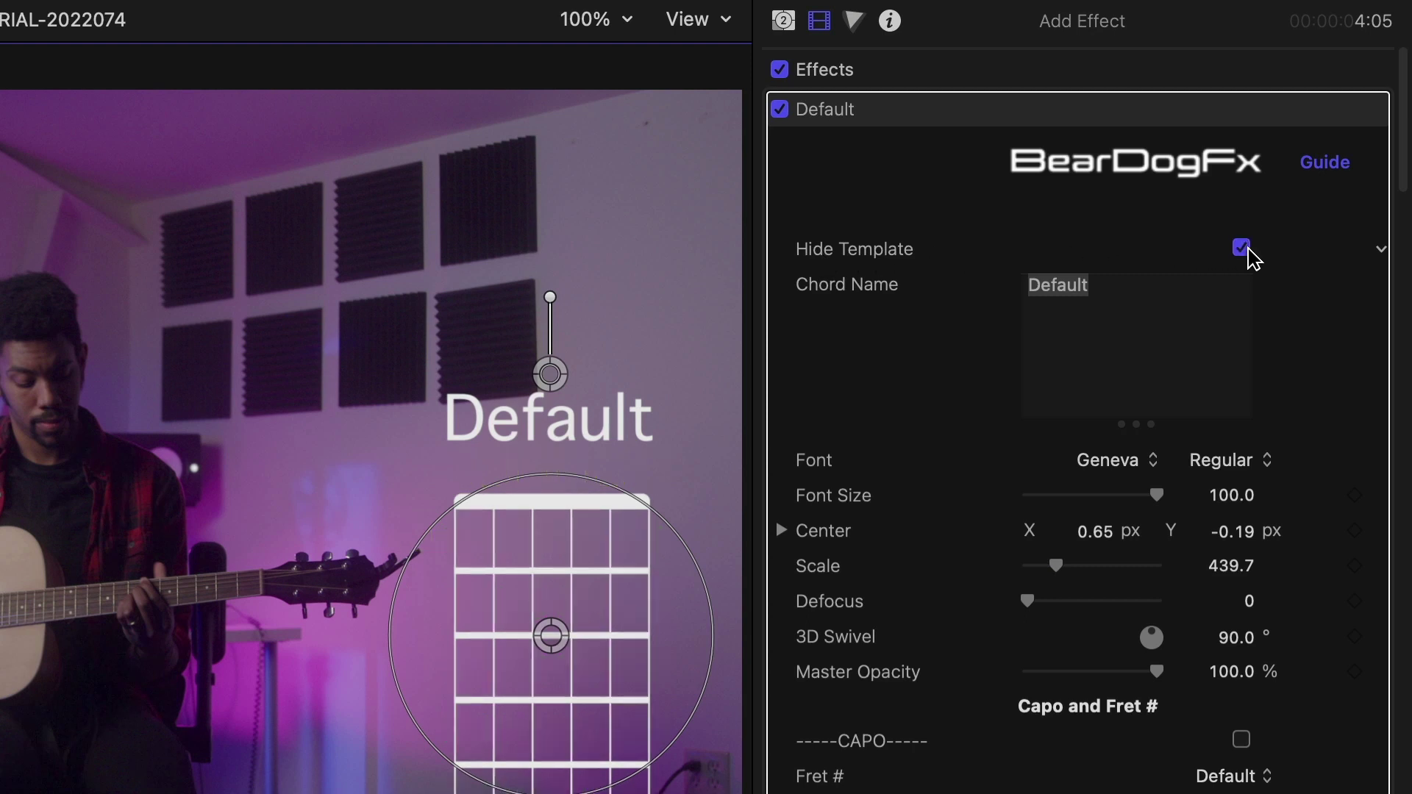
pyautogui.click(1241, 249)
pyautogui.click(1244, 249)
pyautogui.click(1248, 252)
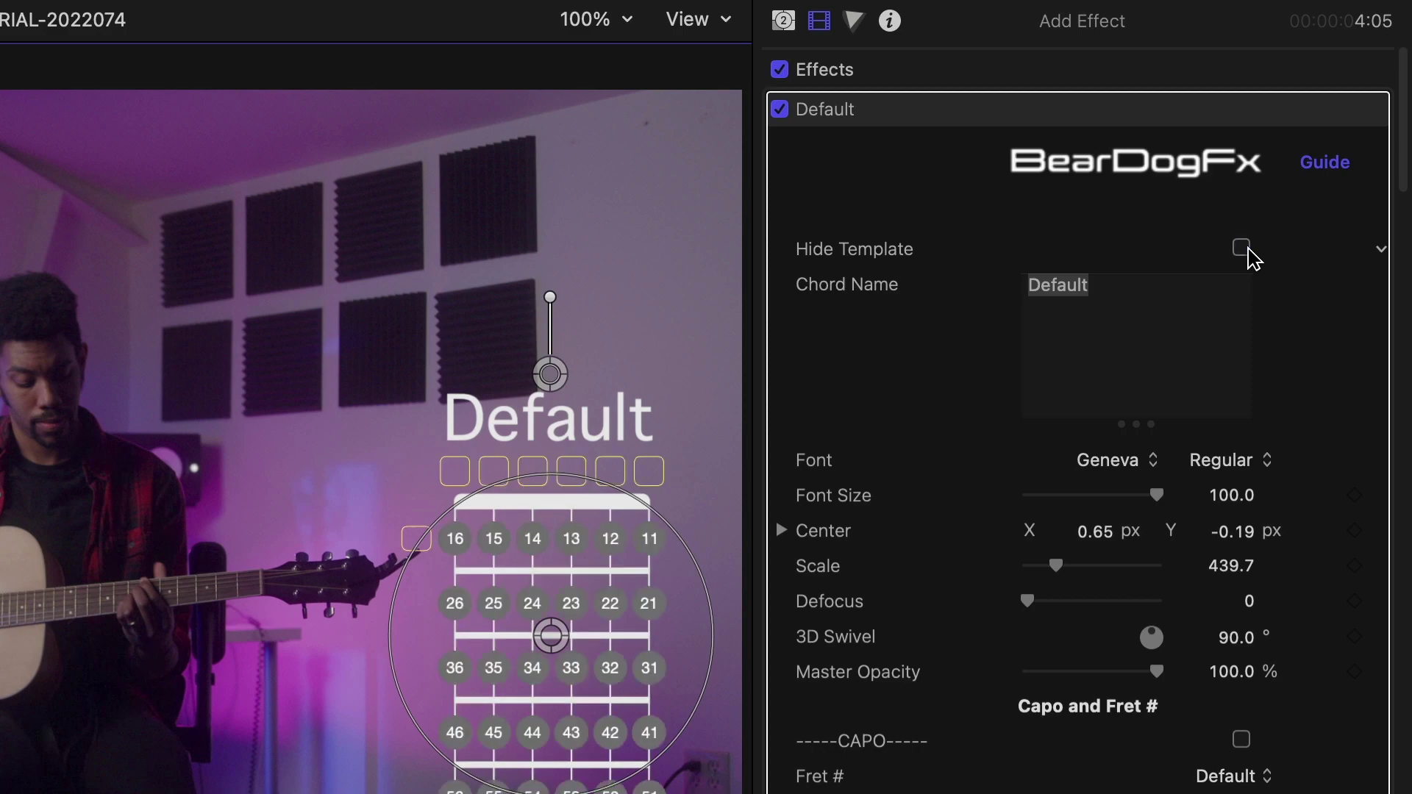